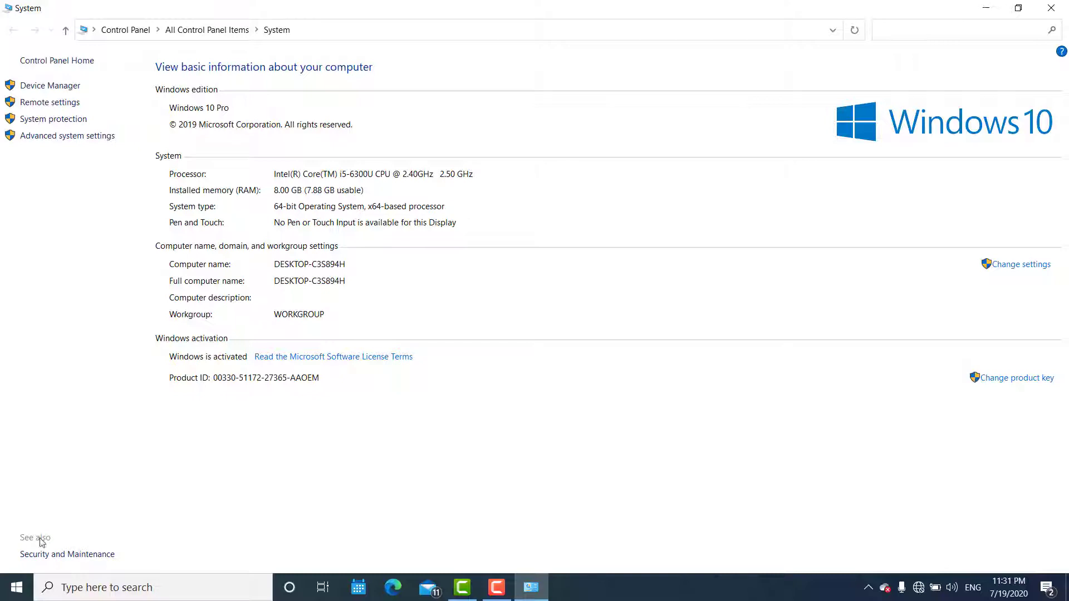
# Close the System window and open the Windows Update page under Update & Security in Windows Settings
pyautogui.click(1051, 8)
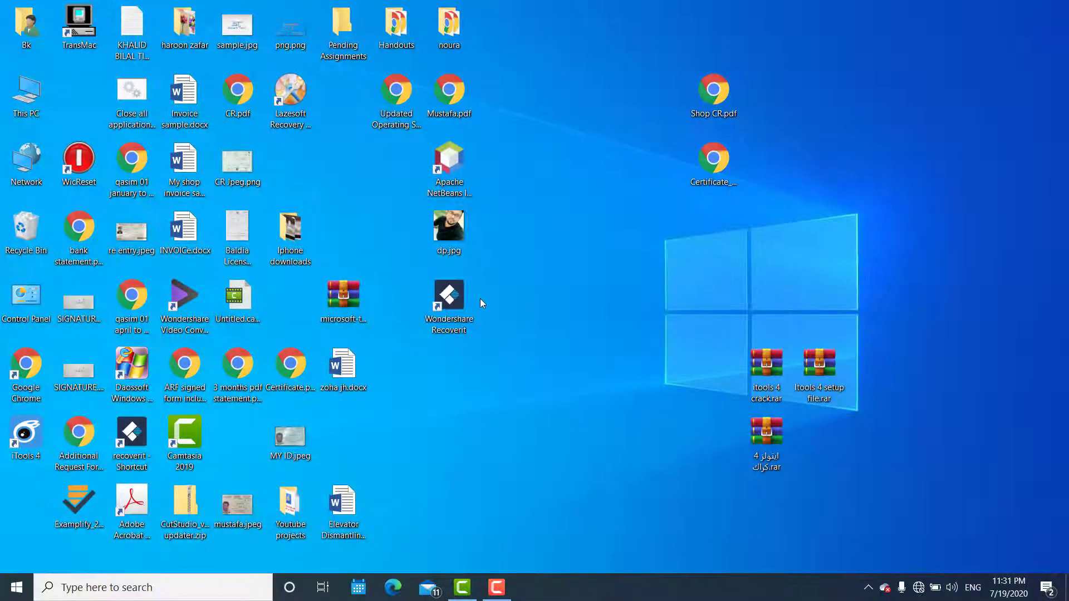
pyautogui.click(17, 586)
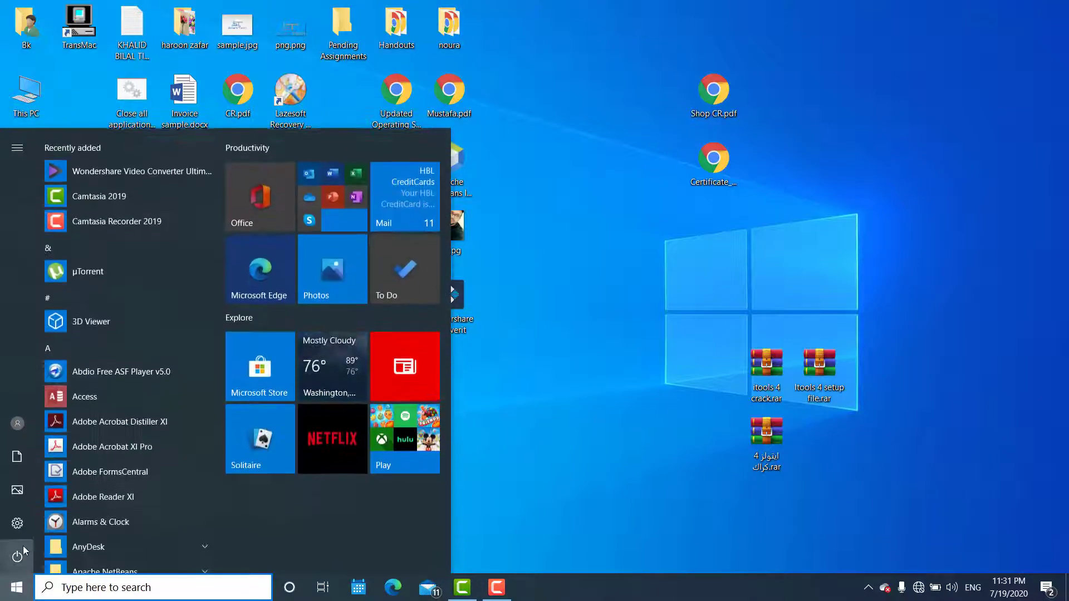
pyautogui.click(22, 531)
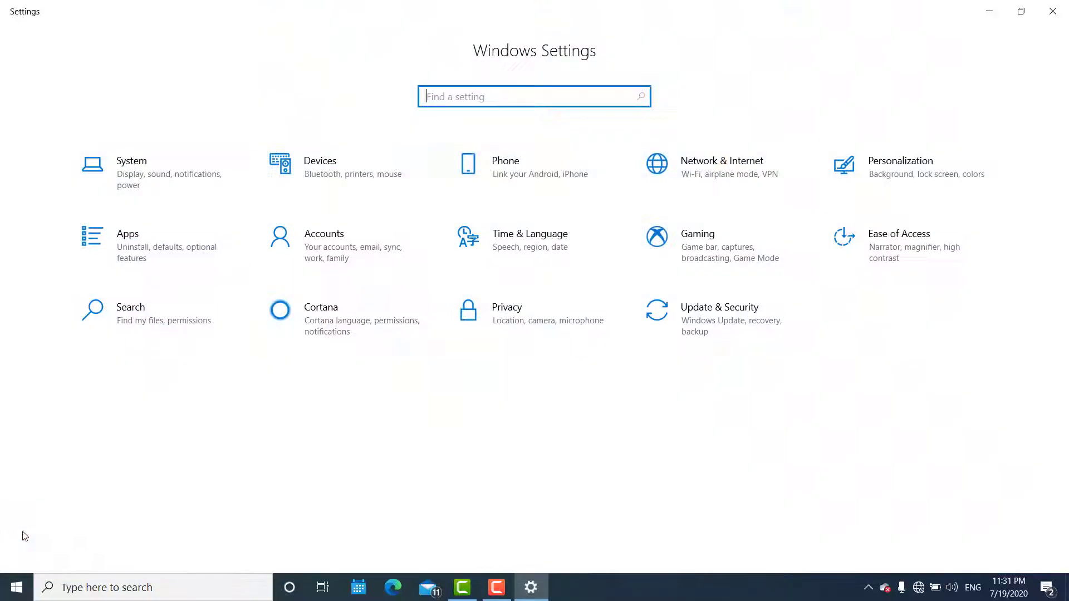
pyautogui.click(701, 330)
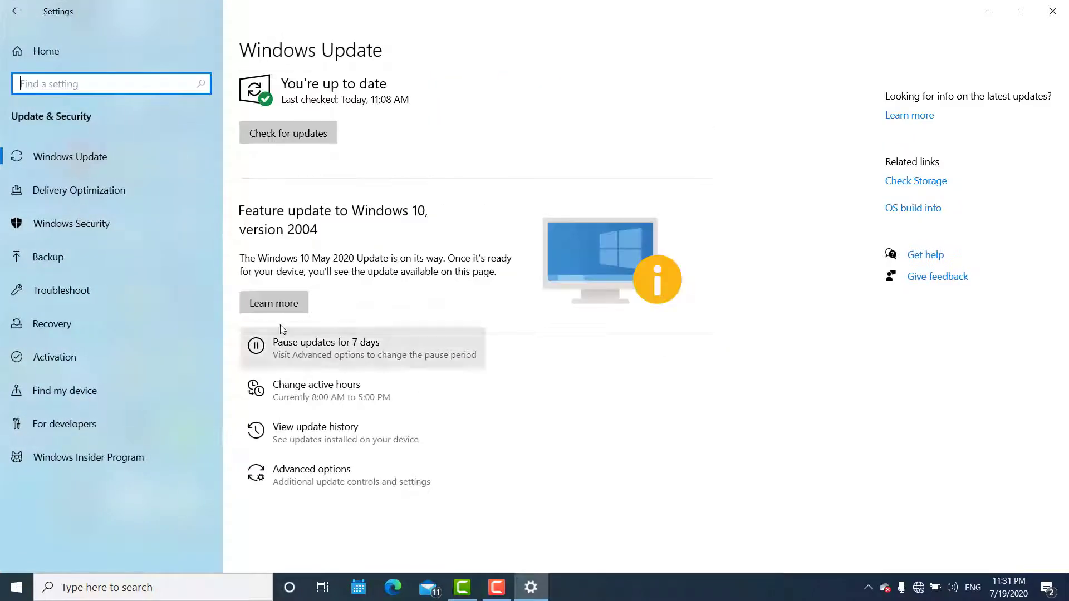
pyautogui.click(89, 165)
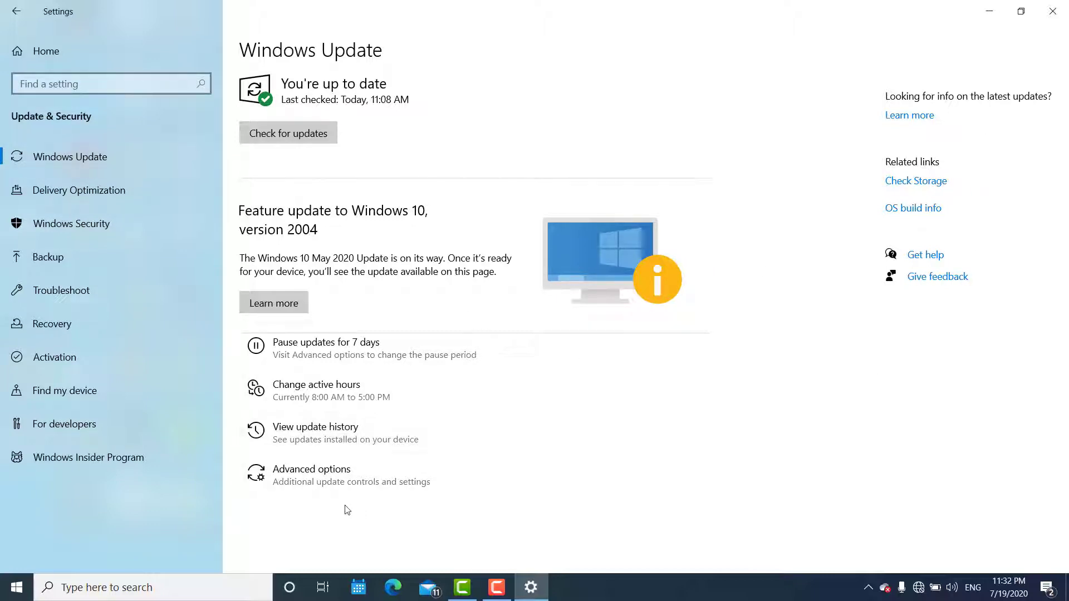
# View the advanced options of Windows Update and close Settings
pyautogui.click(339, 488)
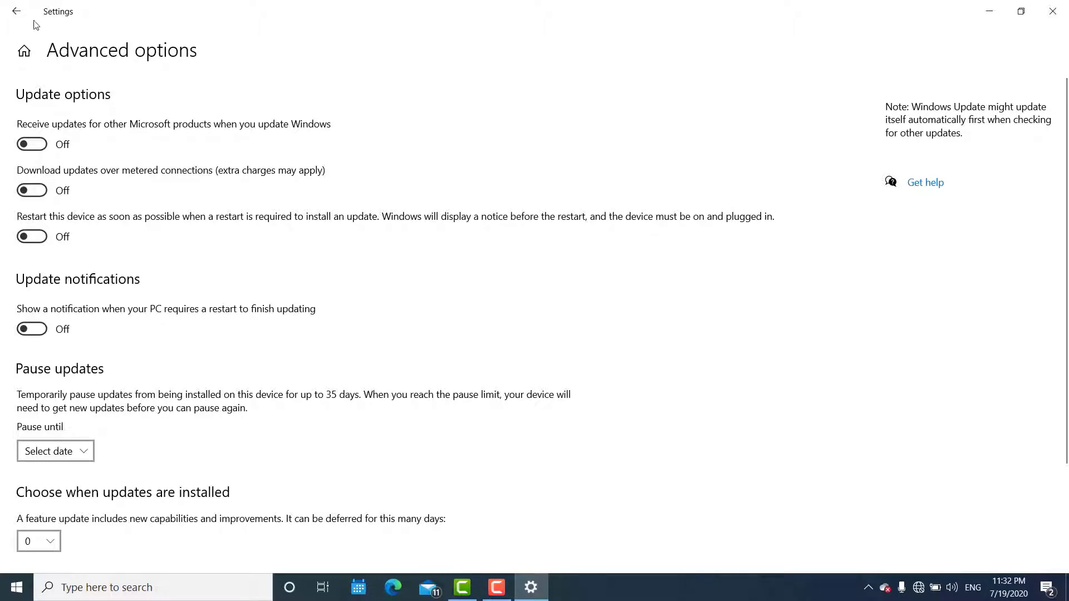
pyautogui.click(16, 11)
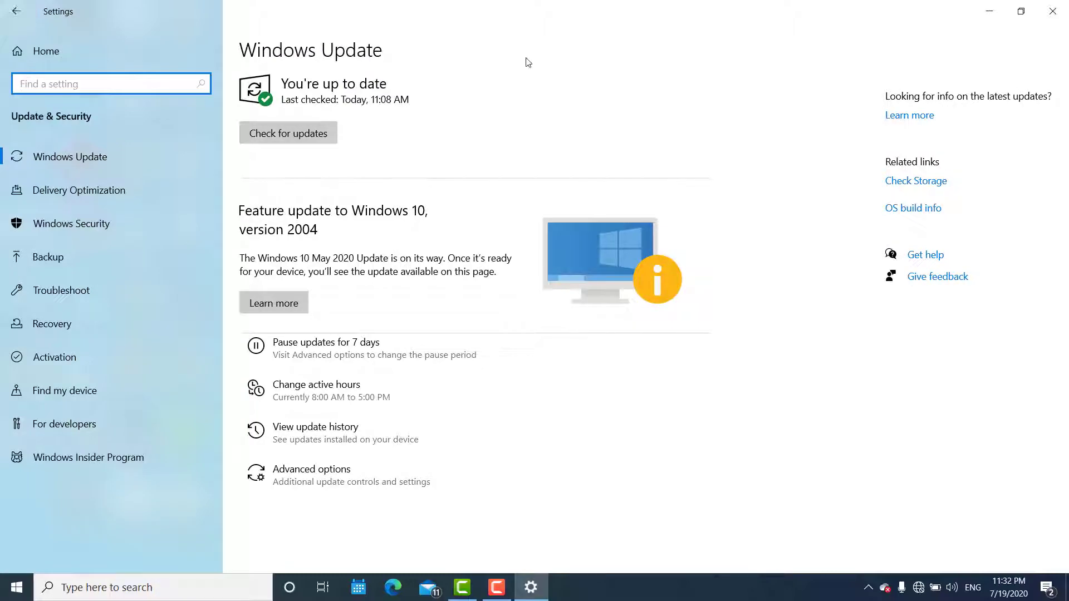
pyautogui.click(1056, 8)
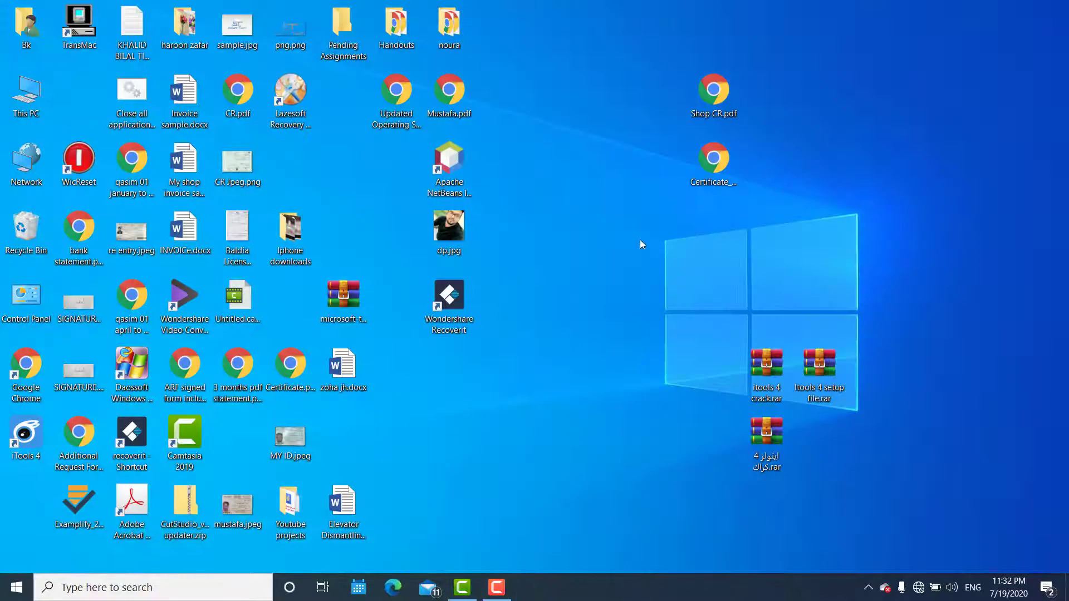
# Open the Services console from Administrative Tools in Control Panel
pyautogui.doubleClick(27, 300)
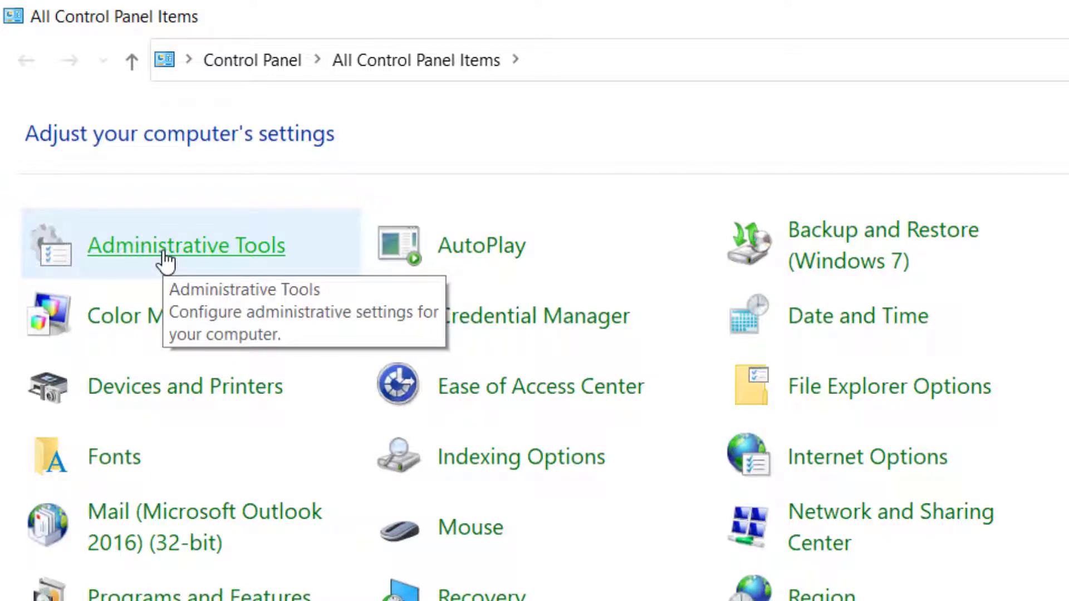
pyautogui.click(165, 259)
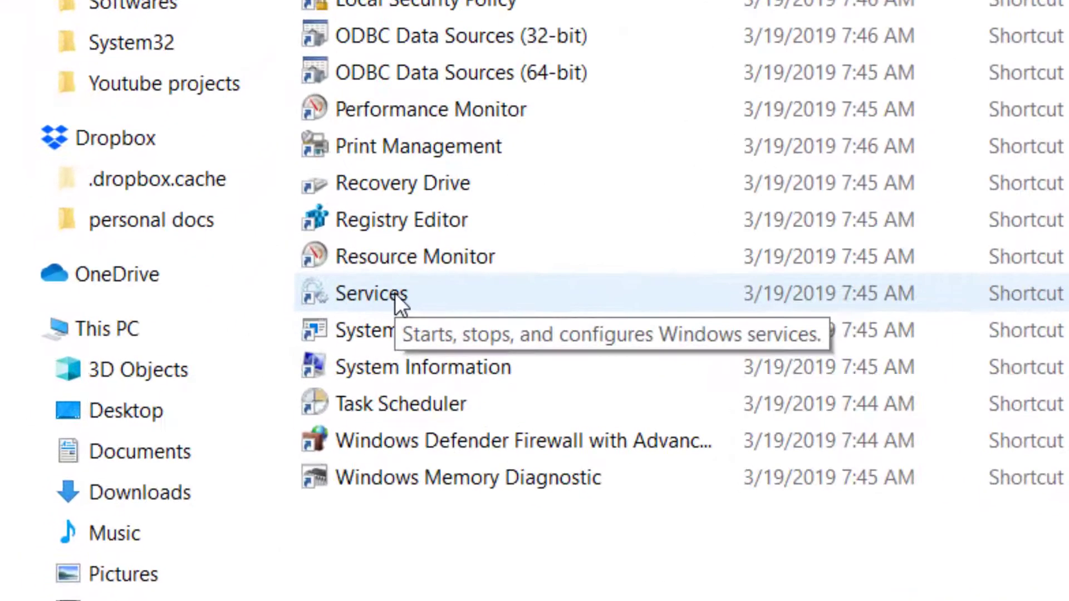
pyautogui.click(395, 295)
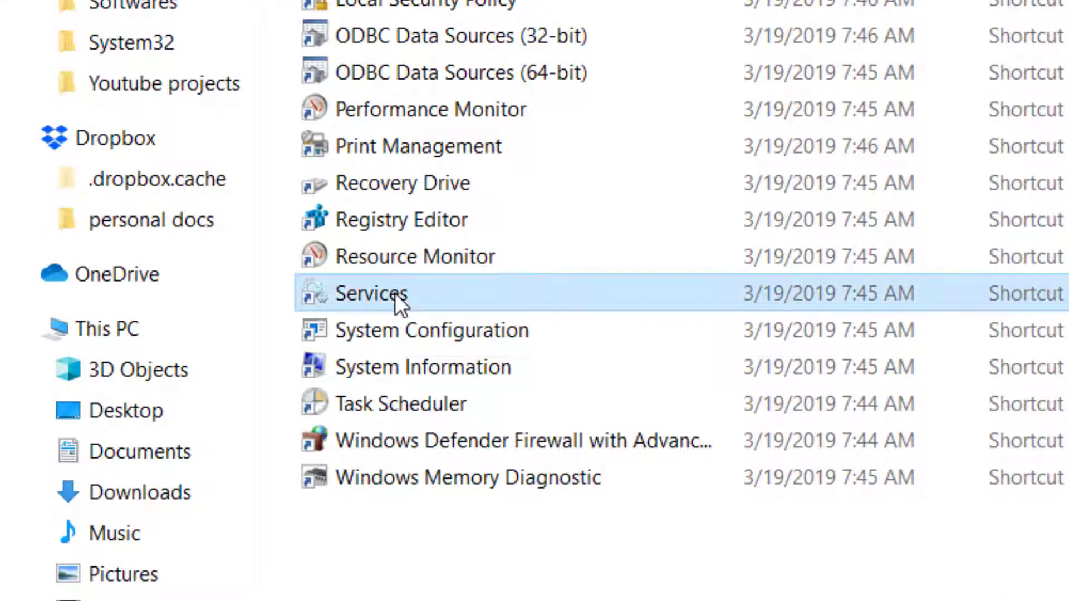
pyautogui.doubleClick(396, 293)
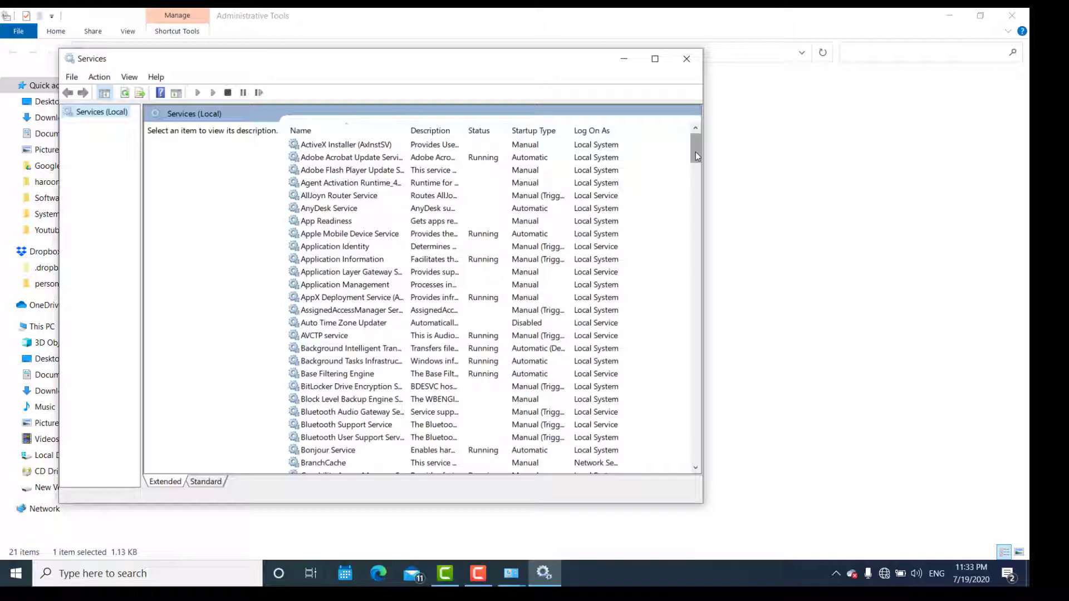
# Find the Windows Update service in the services list and open its properties
pyautogui.moveTo(696, 152); pyautogui.dragTo(692, 465)
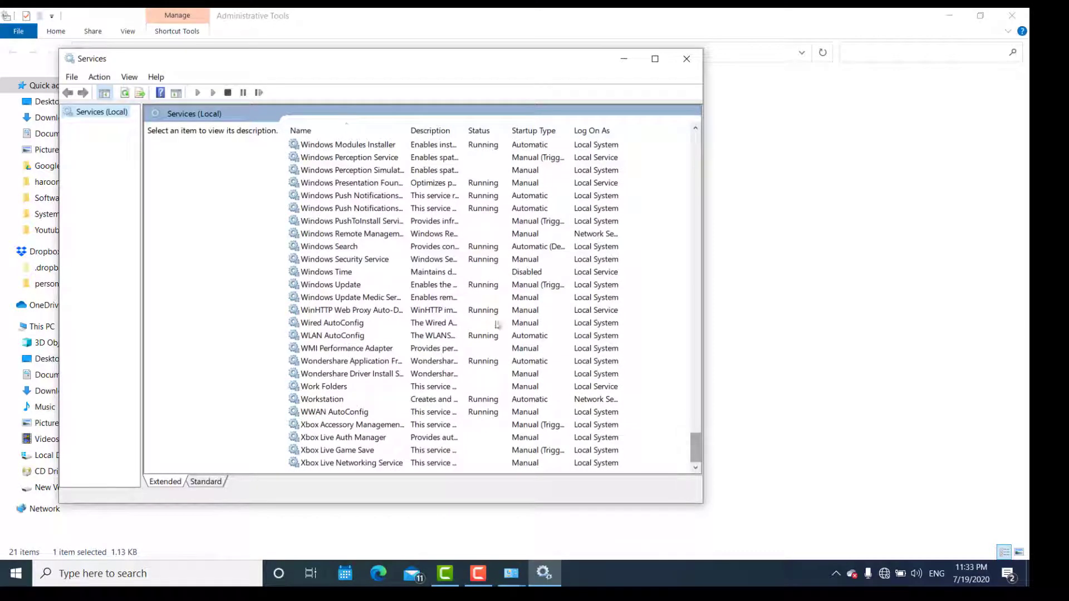
pyautogui.click(334, 286)
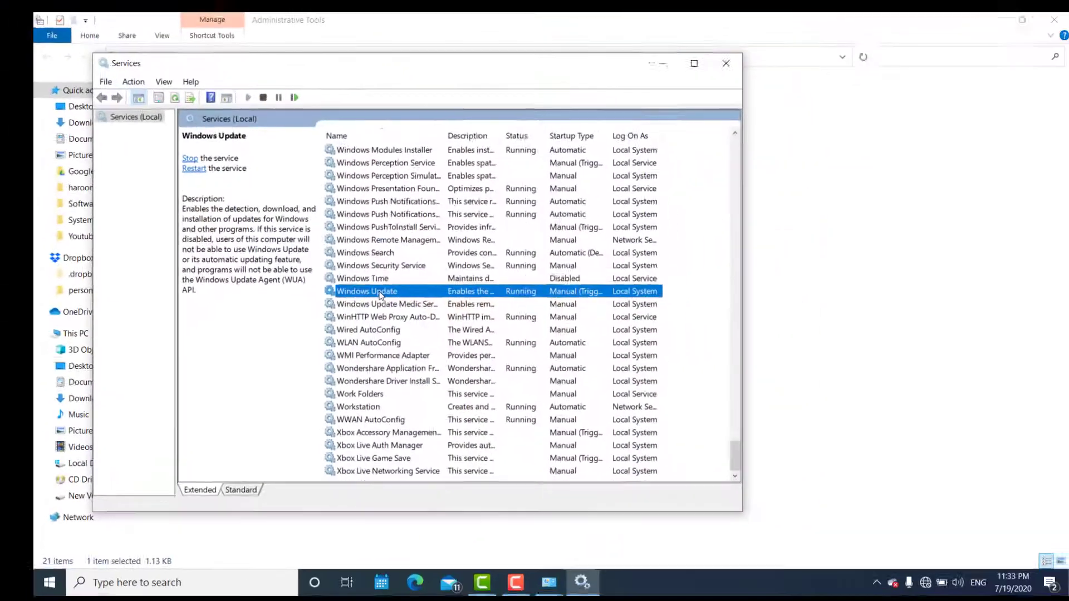
pyautogui.rightClick(542, 348)
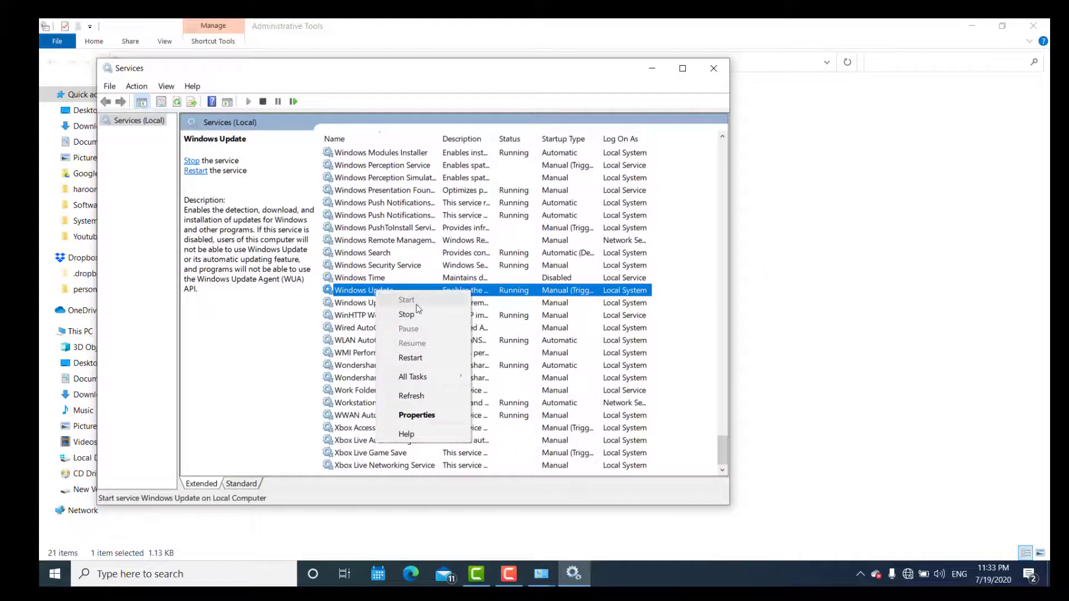
pyautogui.rightClick(367, 293)
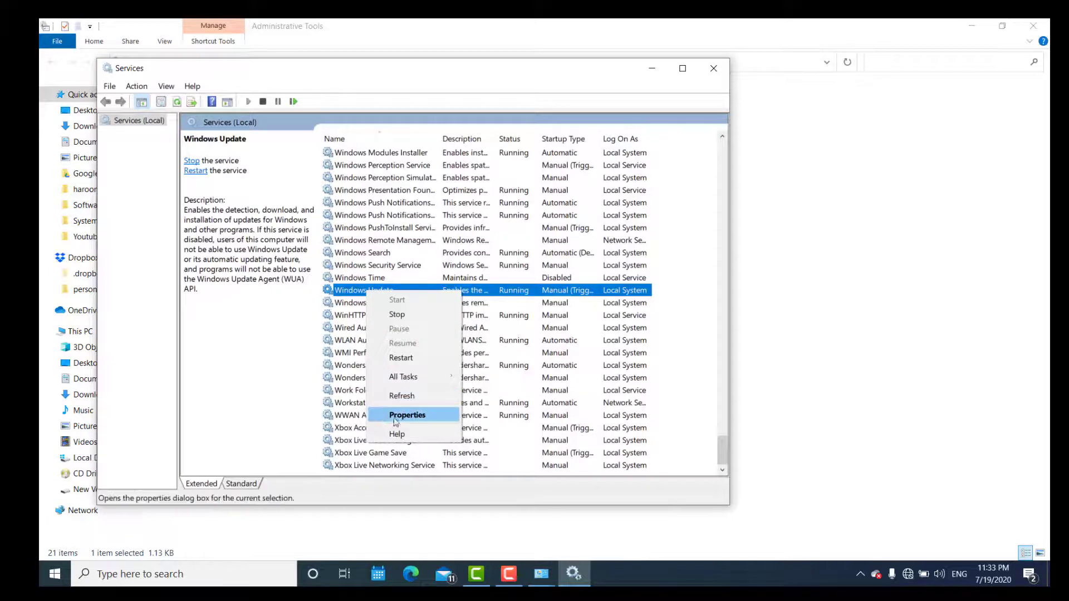
pyautogui.click(348, 292)
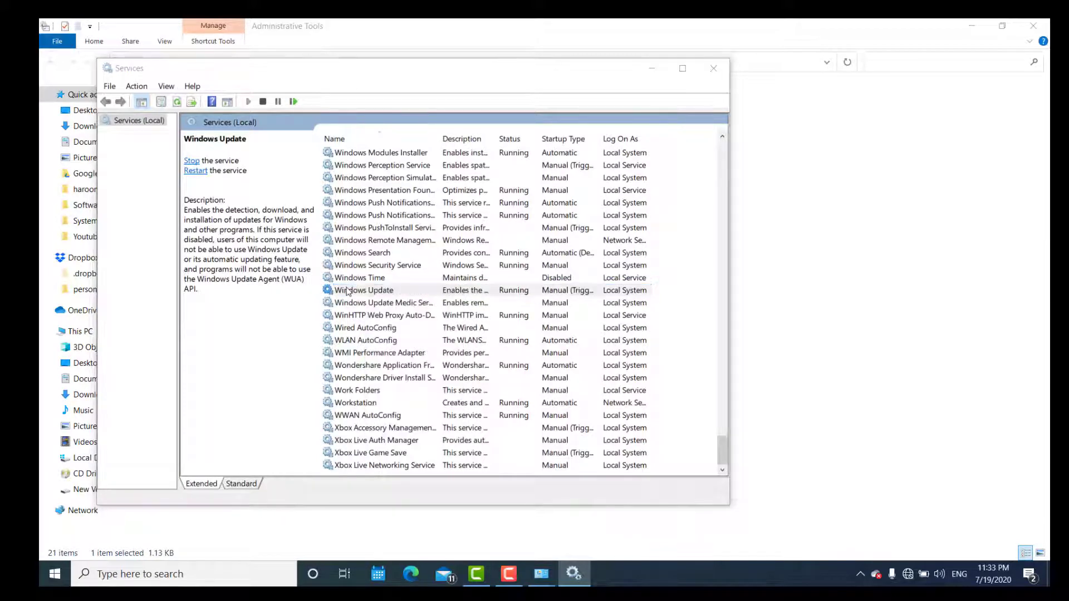
pyautogui.doubleClick(348, 292)
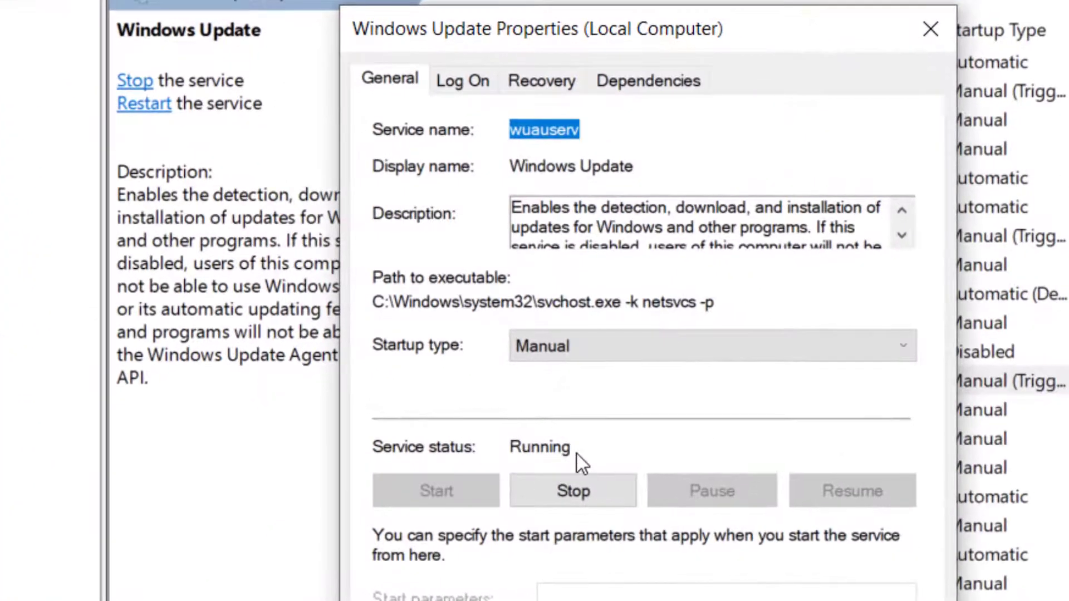
# Stop the Windows Update service and apply the Disabled startup type, closing Services and Administrative Tools when done
pyautogui.click(589, 490)
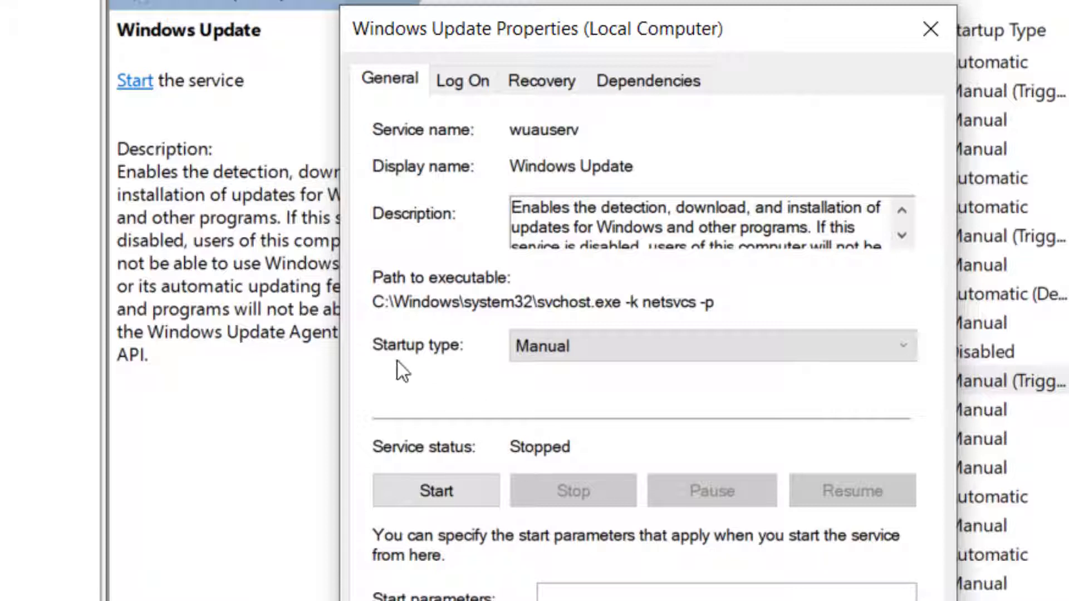
pyautogui.click(565, 353)
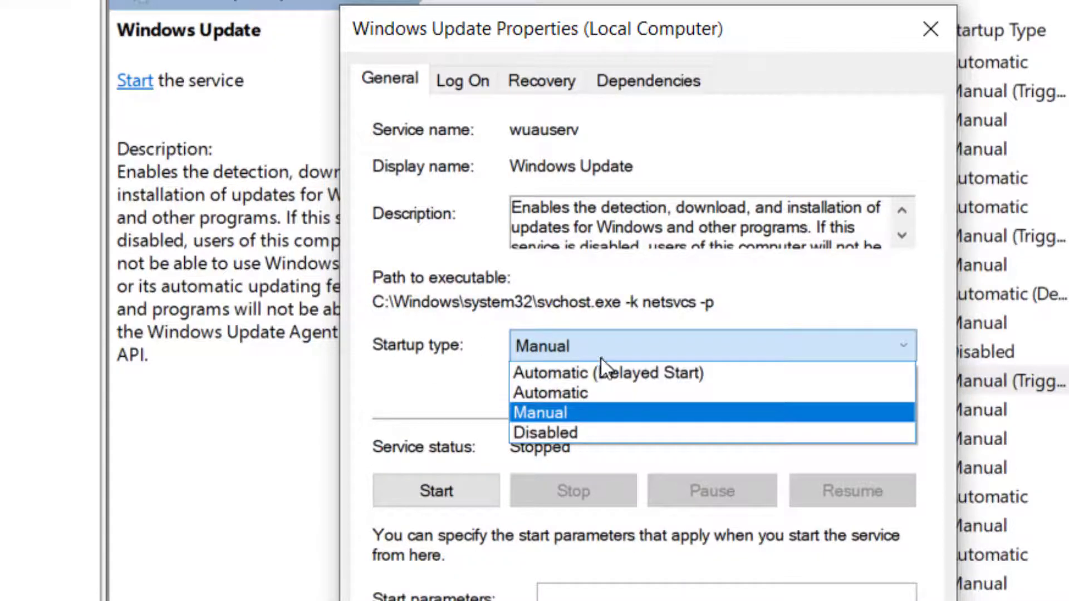
pyautogui.click(582, 434)
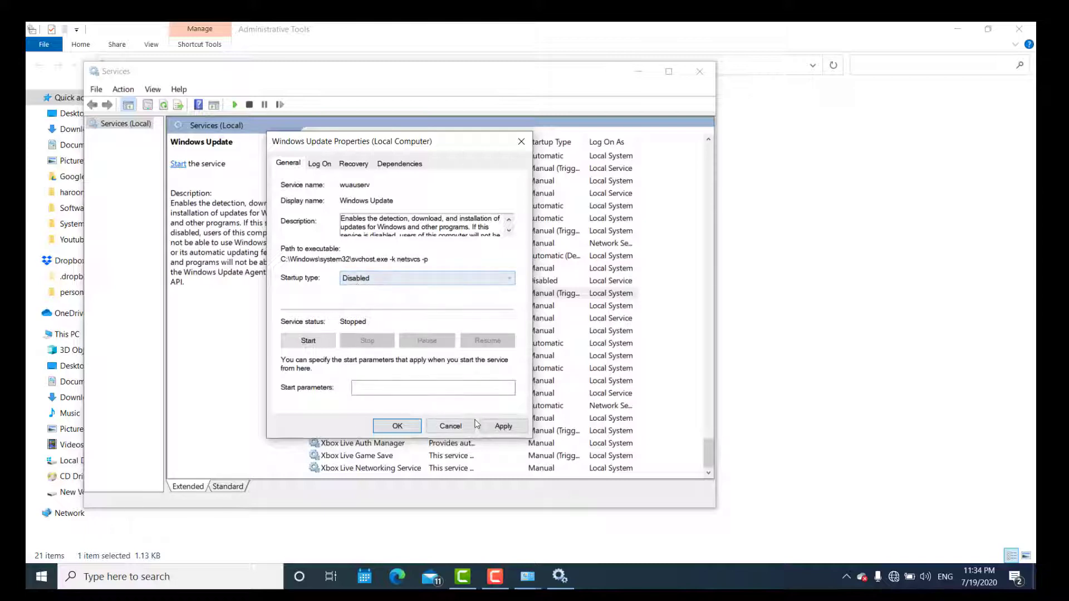
pyautogui.click(503, 426)
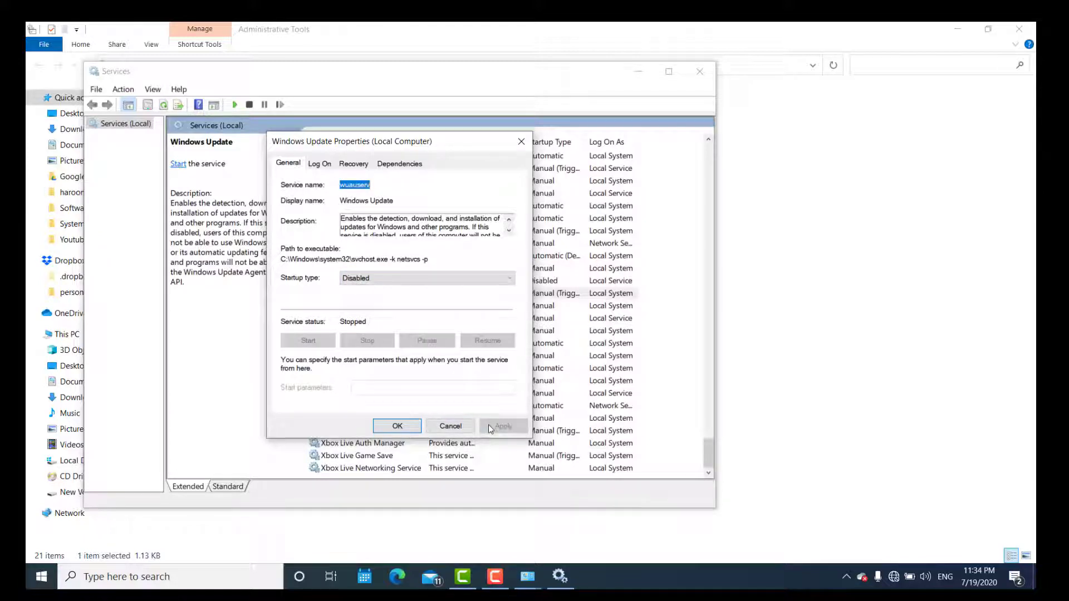
pyautogui.click(398, 428)
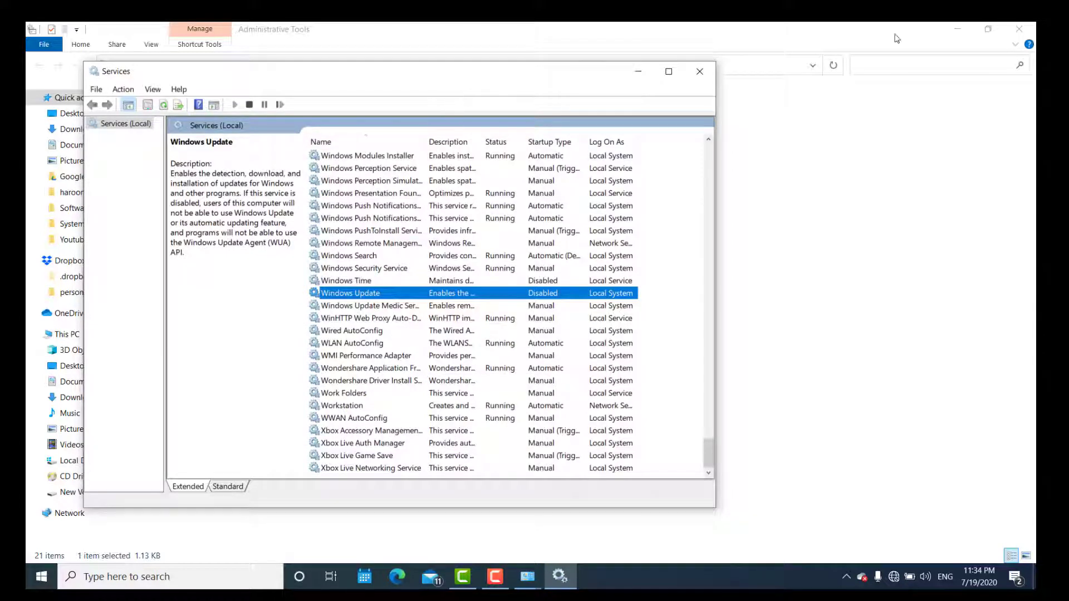
pyautogui.click(699, 72)
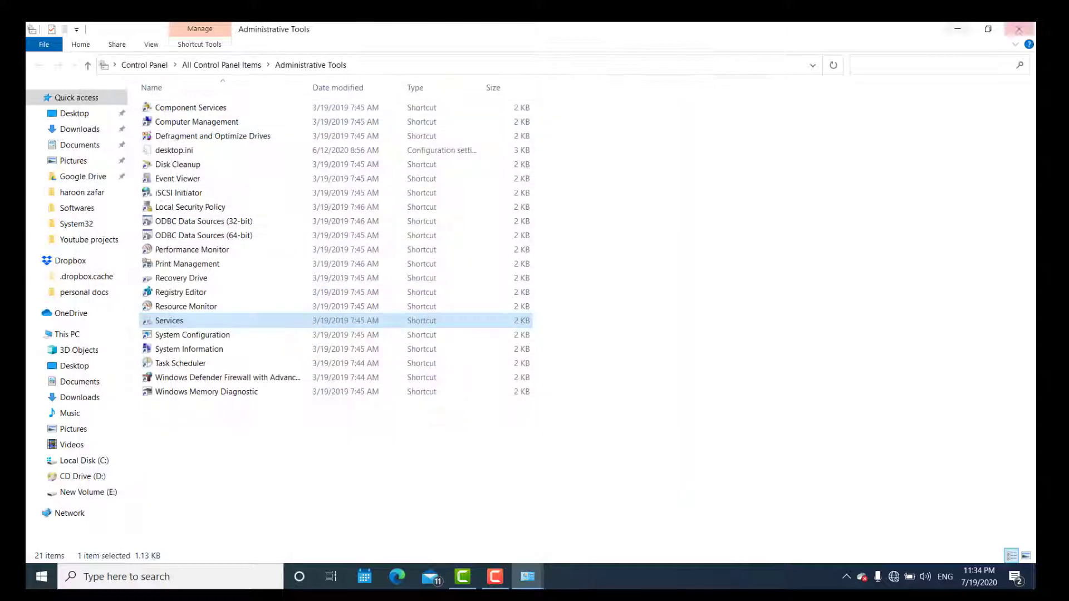
pyautogui.click(1019, 29)
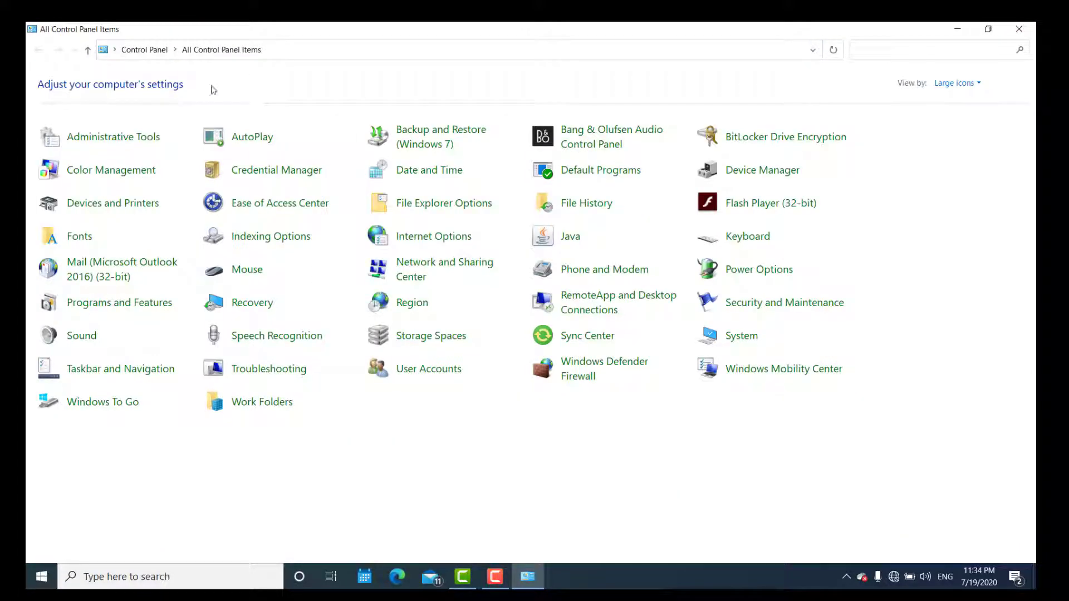
# Switch the Control Panel view to Category and back to Large icons
pyautogui.click(967, 88)
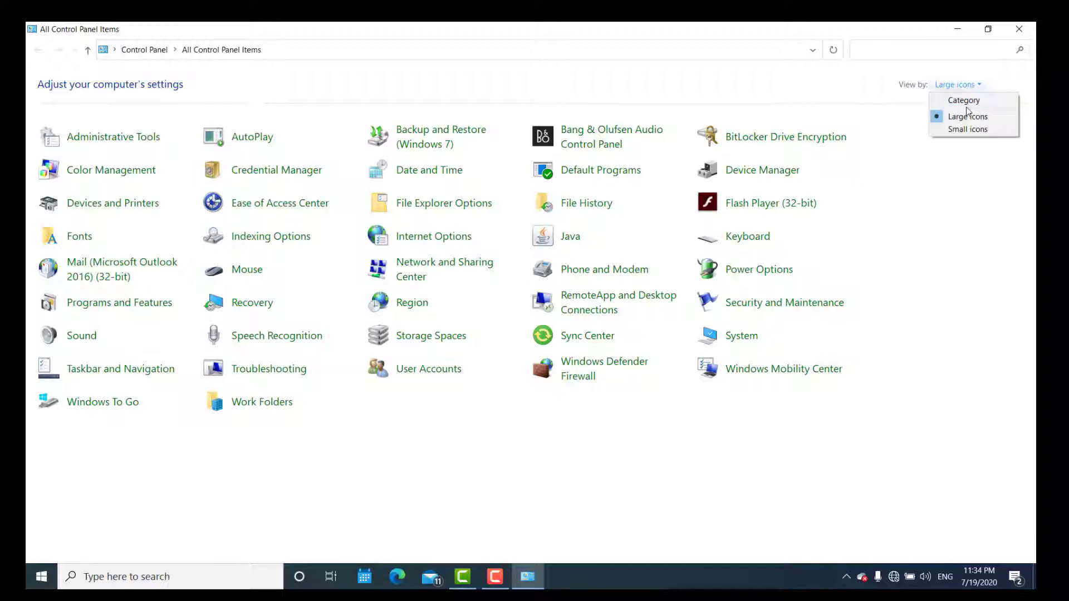
pyautogui.click(967, 105)
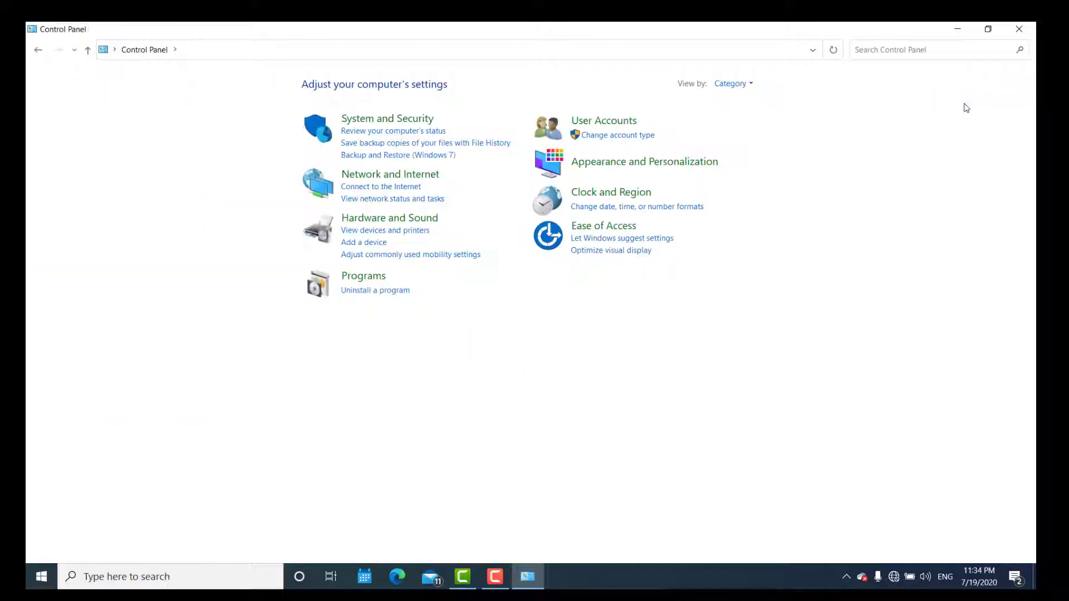
pyautogui.click(731, 84)
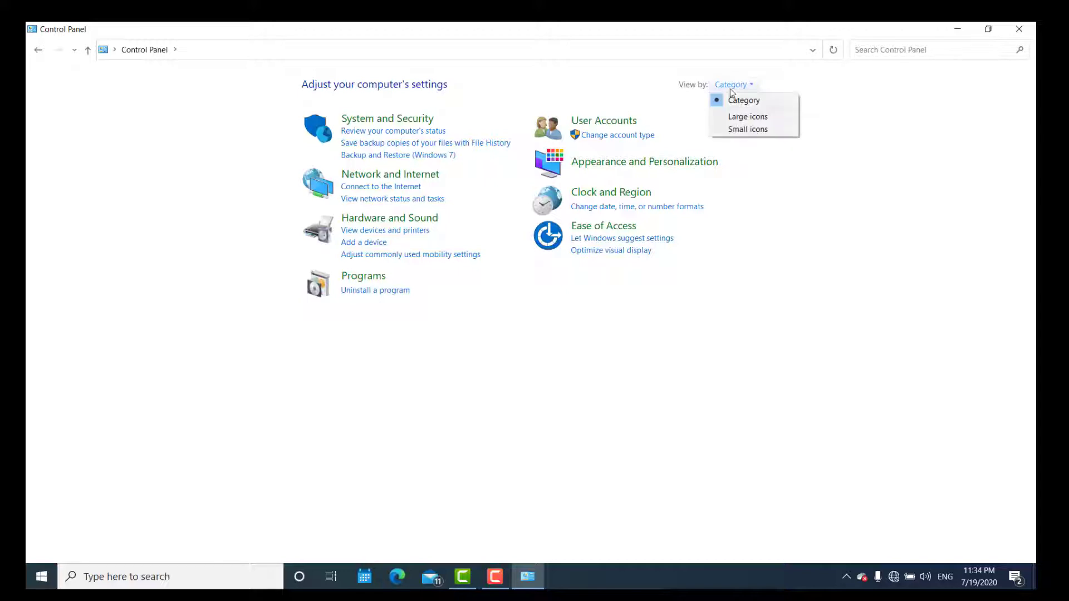
pyautogui.click(748, 117)
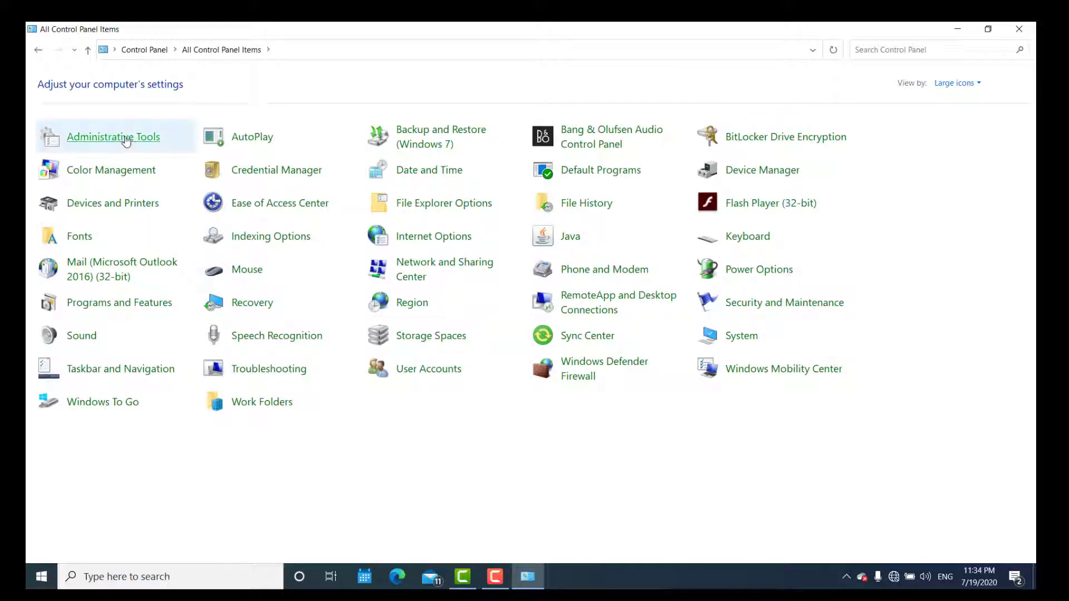
# Reopen the Services console from Administrative Tools and go to the end of the services list
pyautogui.click(125, 140)
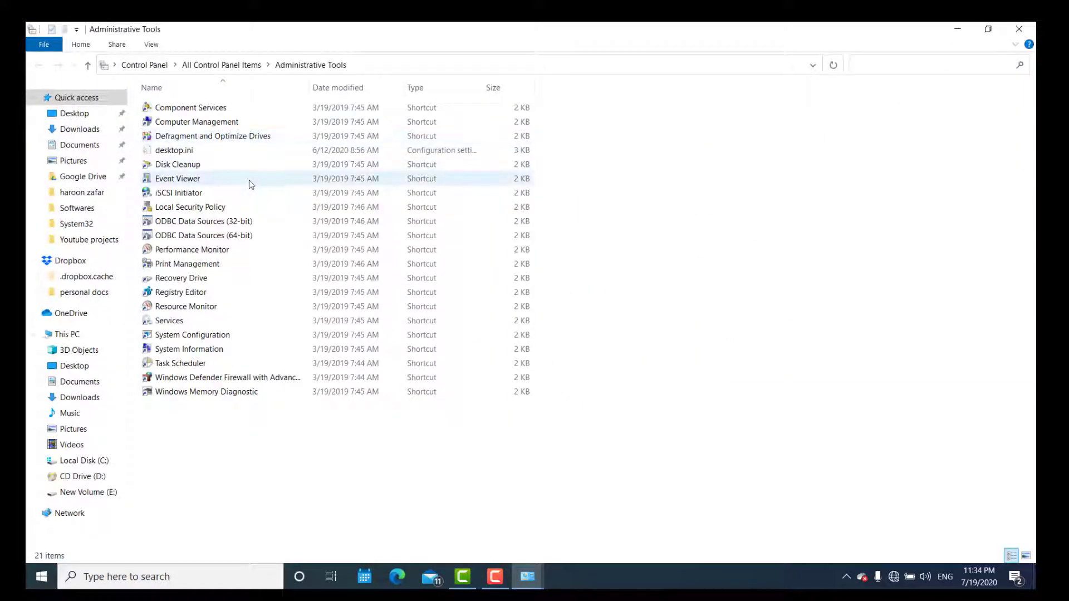
pyautogui.doubleClick(172, 322)
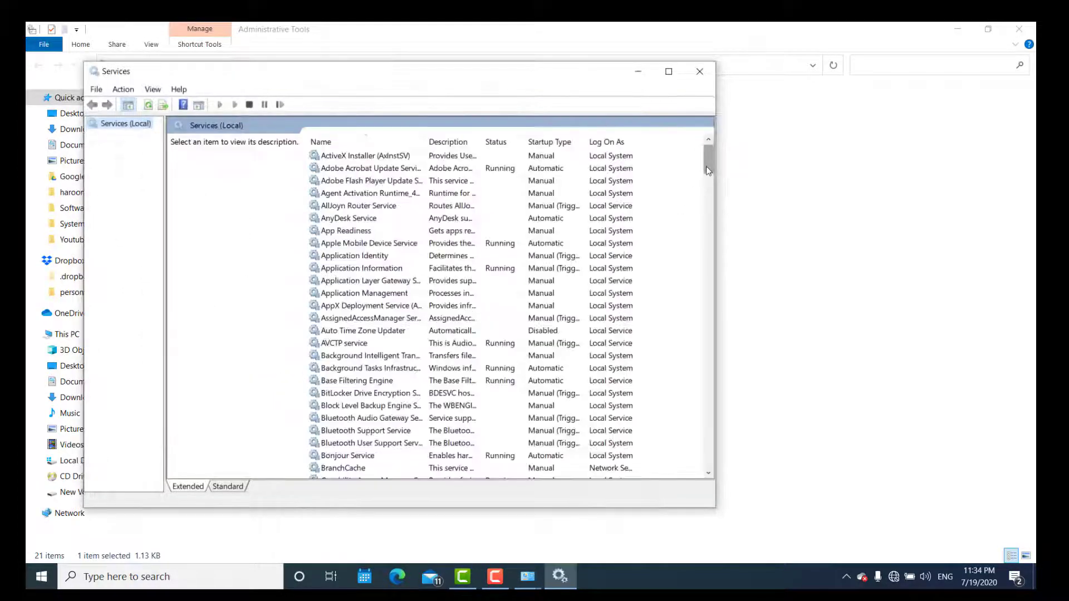
pyautogui.moveTo(708, 170); pyautogui.dragTo(700, 491)
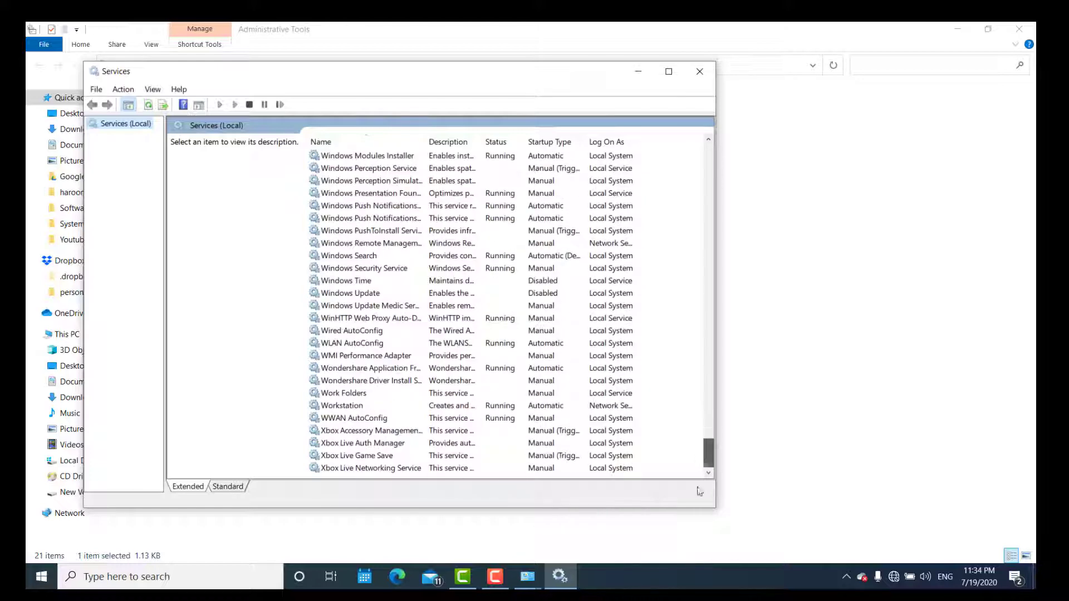
# Check the startup type and status in the Windows Update service's properties, and leave Services and Administrative Tools
pyautogui.click(351, 297)
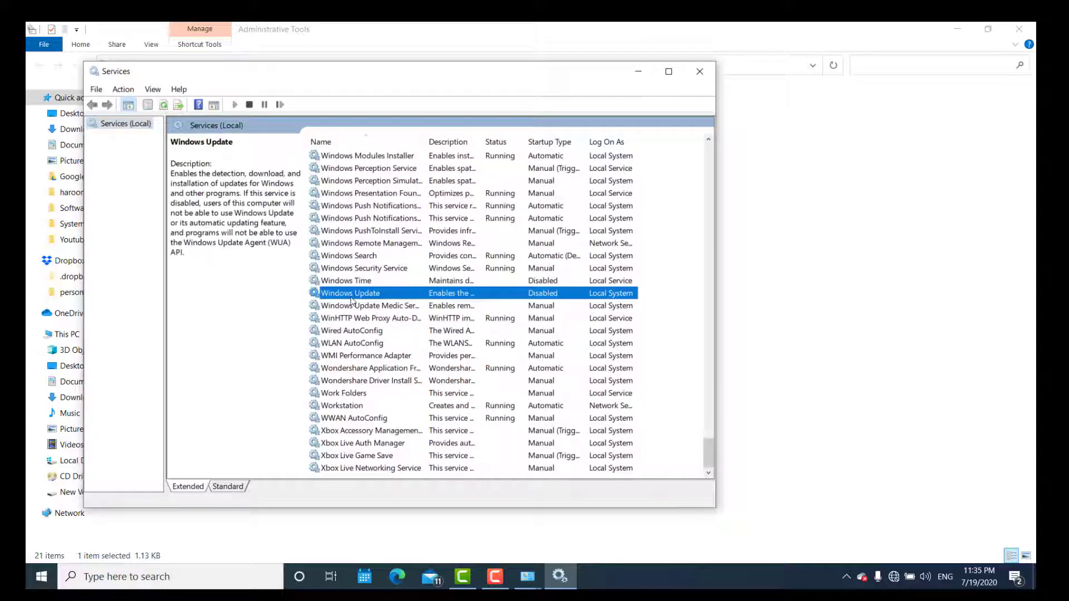
pyautogui.rightClick(351, 300)
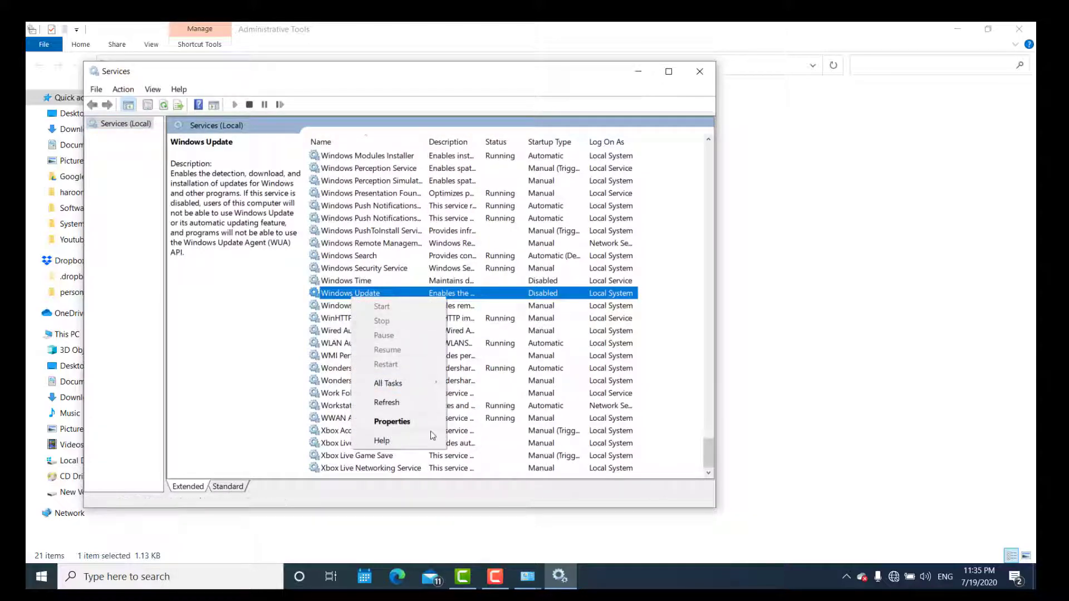
pyautogui.click(414, 422)
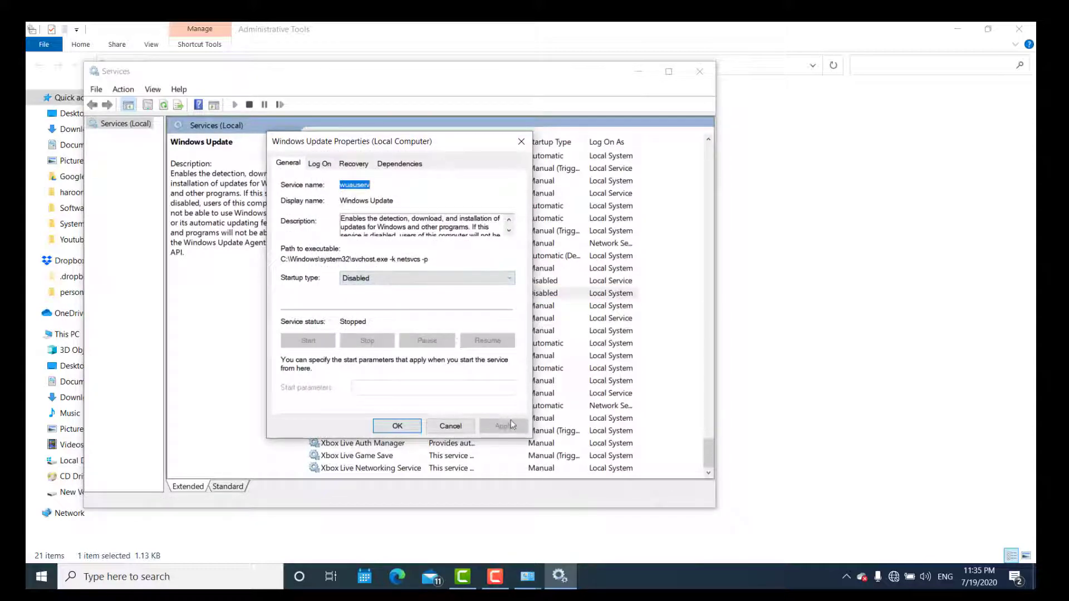
pyautogui.click(397, 427)
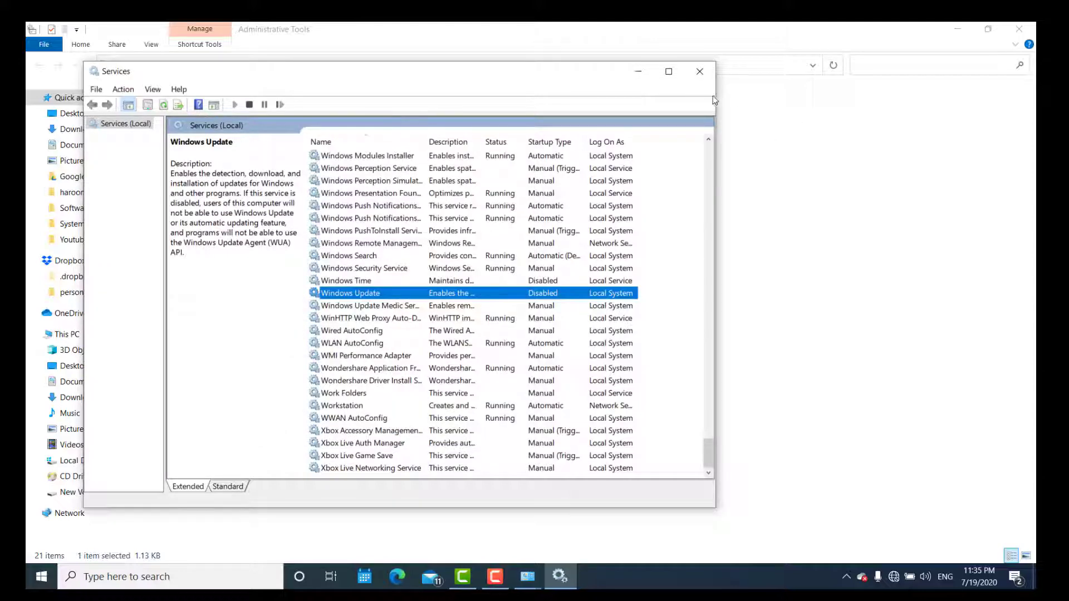
pyautogui.click(699, 72)
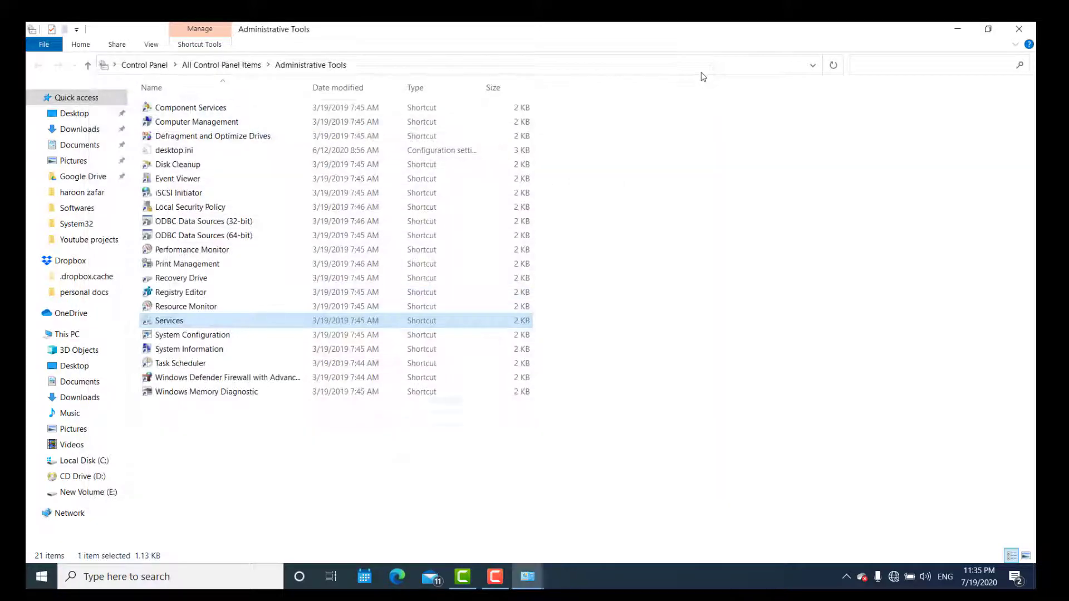
pyautogui.click(958, 31)
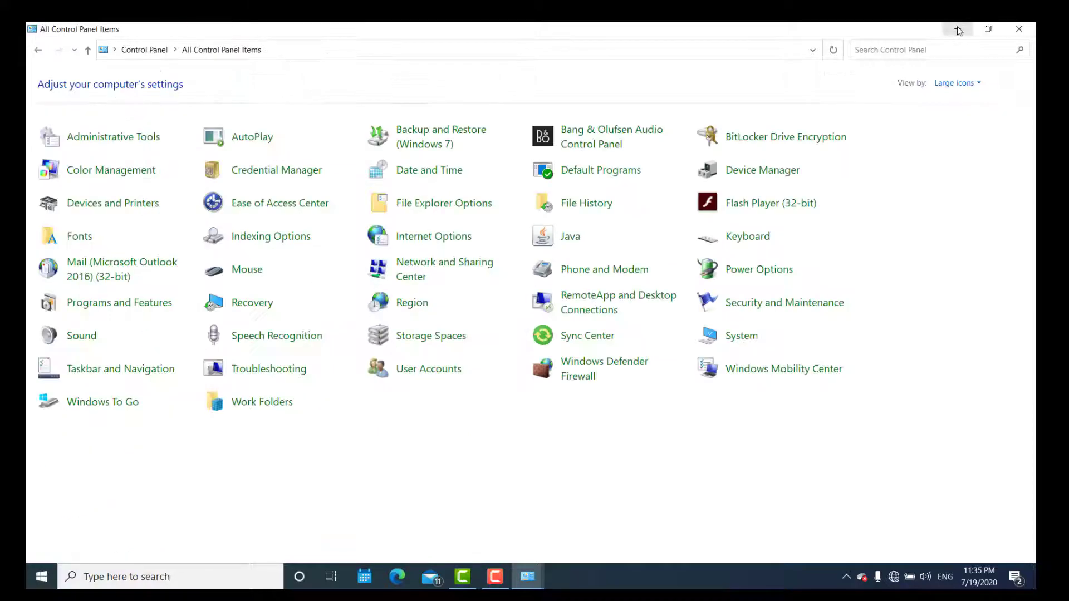